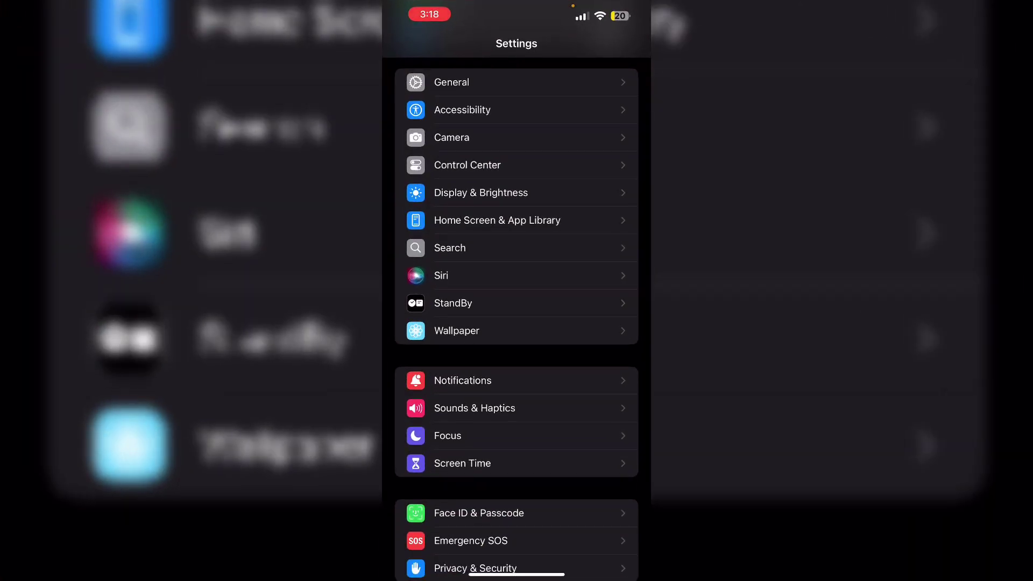
scroll(517, 323, down, 3)
Go from Settings into Screen Time and on to its App Limits page
click(462, 304)
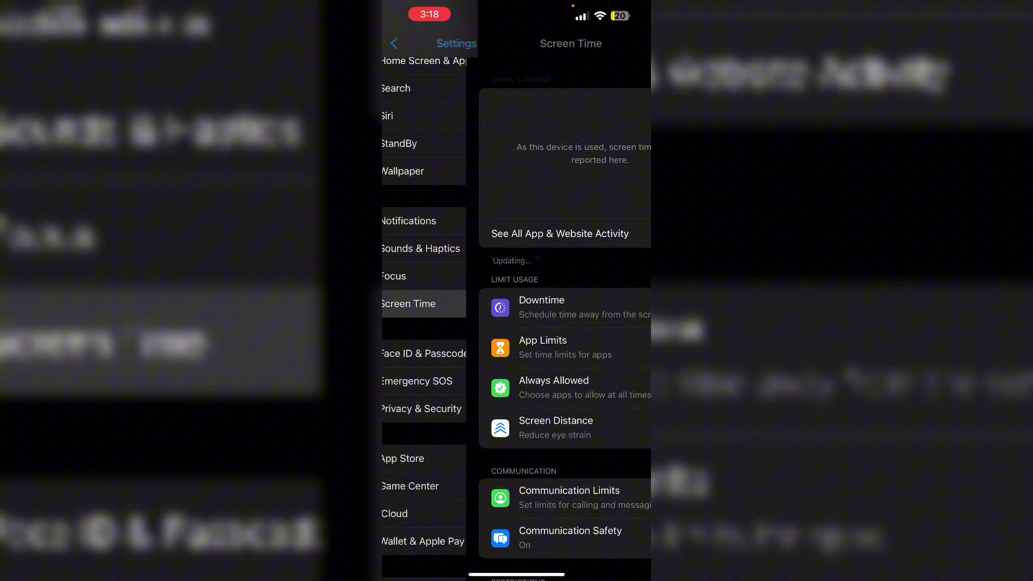
scroll(516, 323, down, 2)
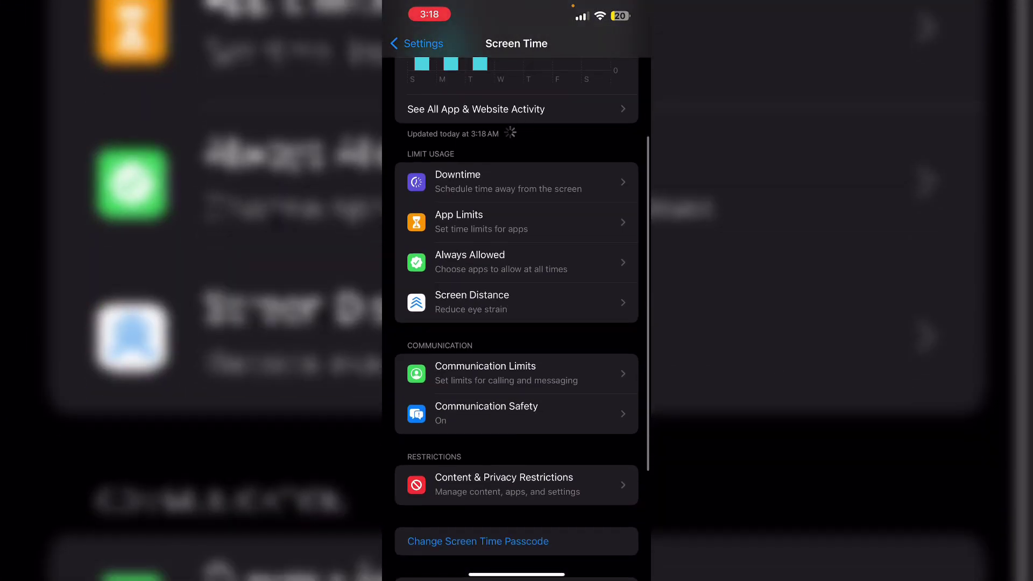
click(517, 222)
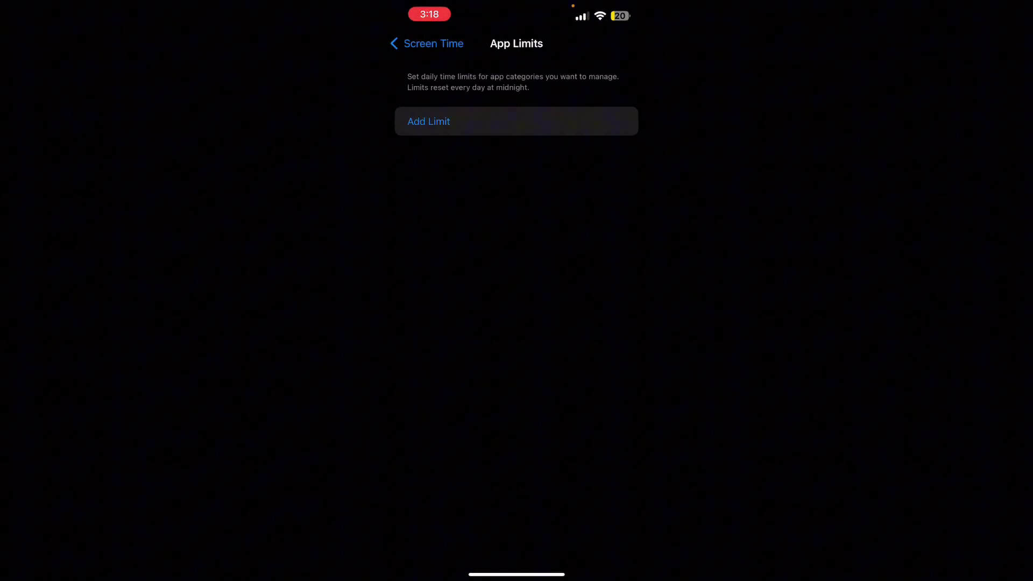
Start a new app limit with Add Limit, reaching the Choose Apps list
click(428, 122)
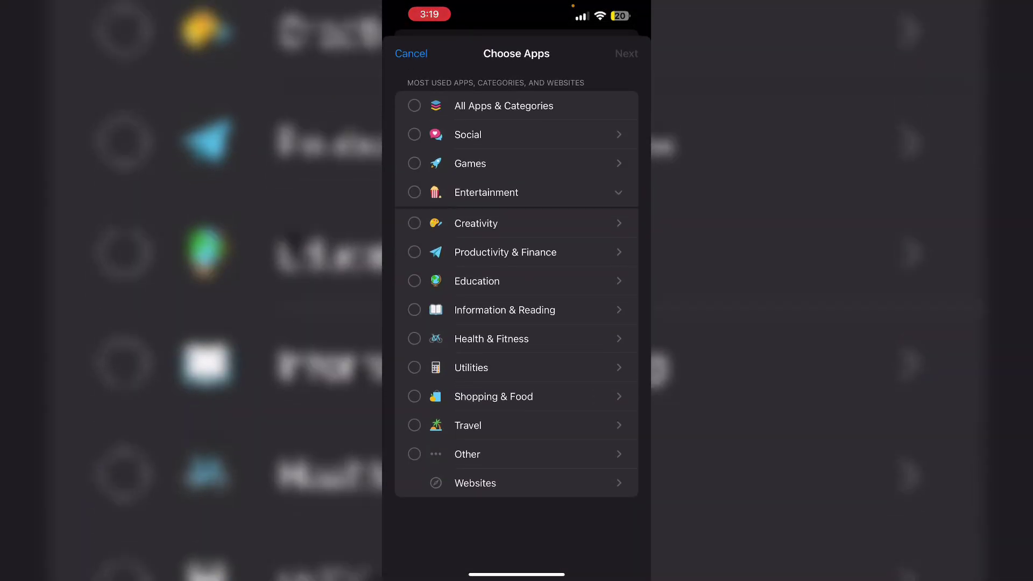
Select YouTube under Entertainment and add a 2-hour daily limit with Block at End of Limit on
click(618, 193)
click(414, 221)
click(626, 54)
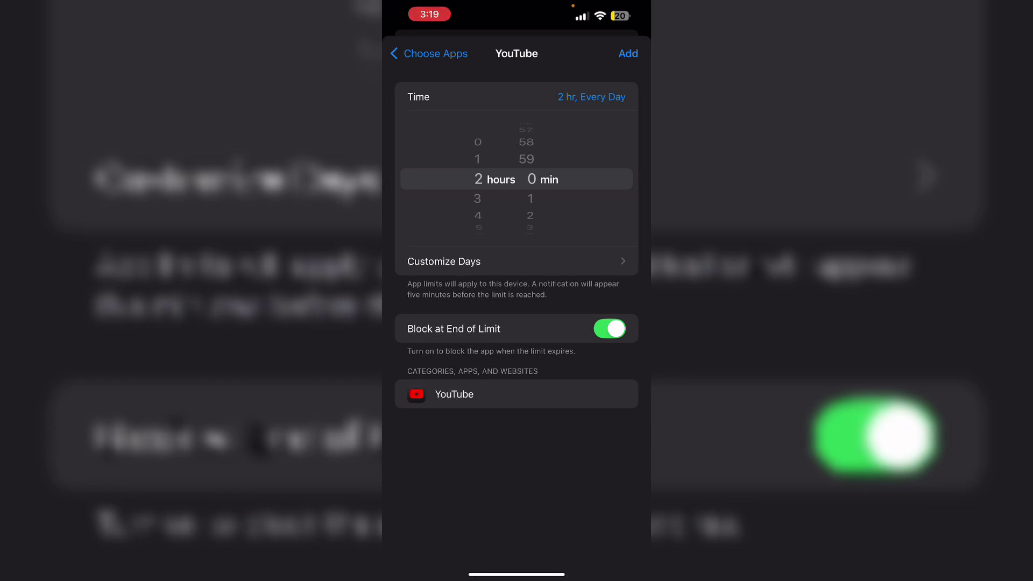
click(627, 54)
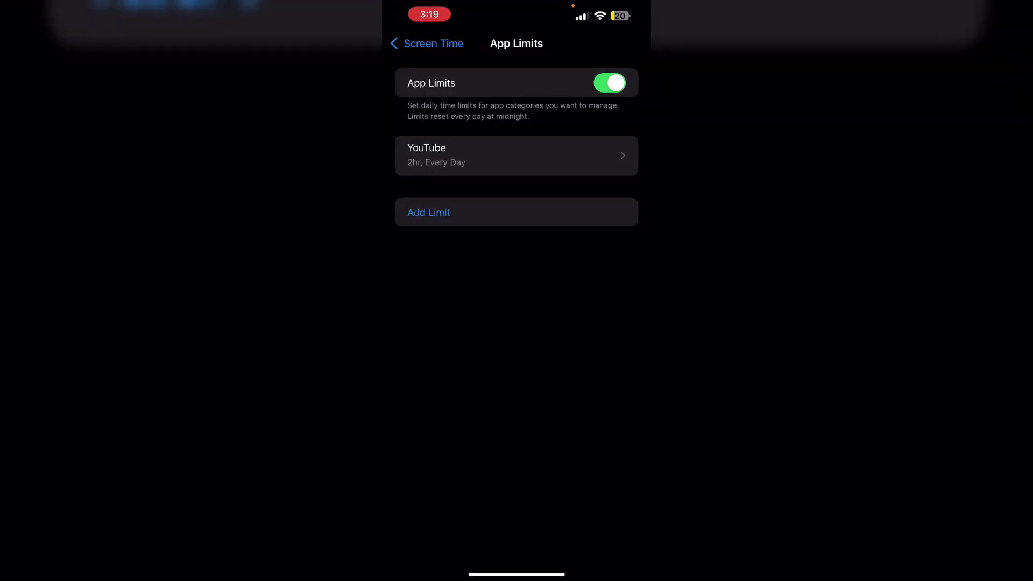